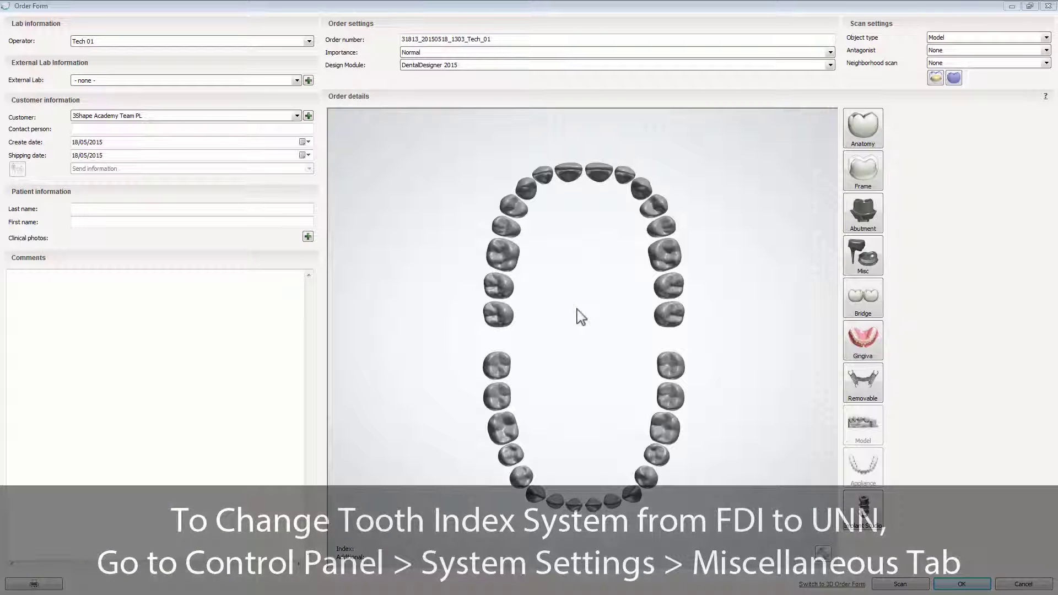
Assign a Zirkon frame coping to teeth 21 and 23 in the order.
{"action": "left_click", "coordinate": [599, 172]}
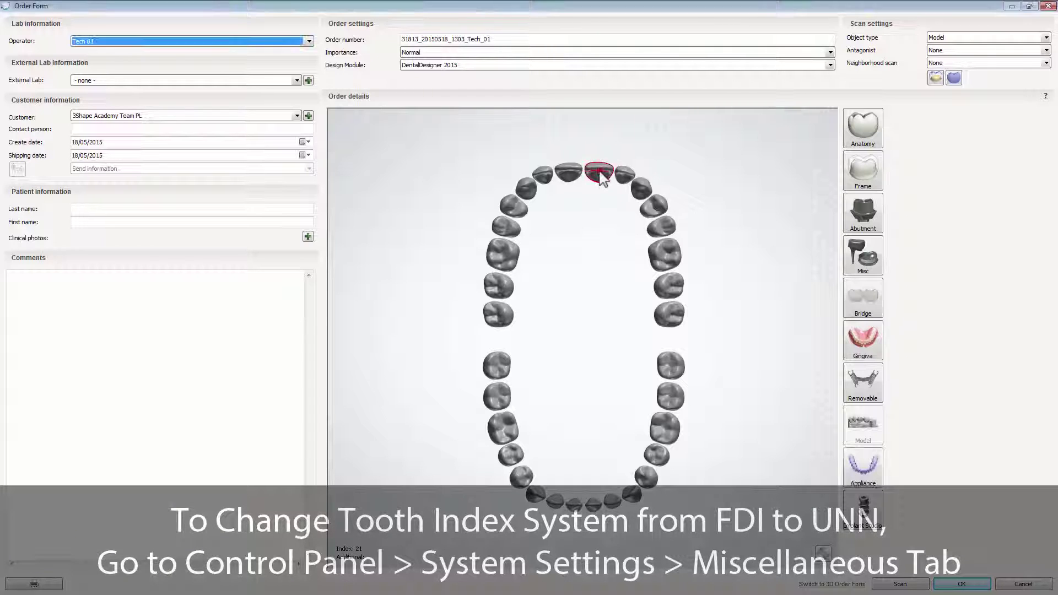
{"action": "left_click", "coordinate": [641, 186]}
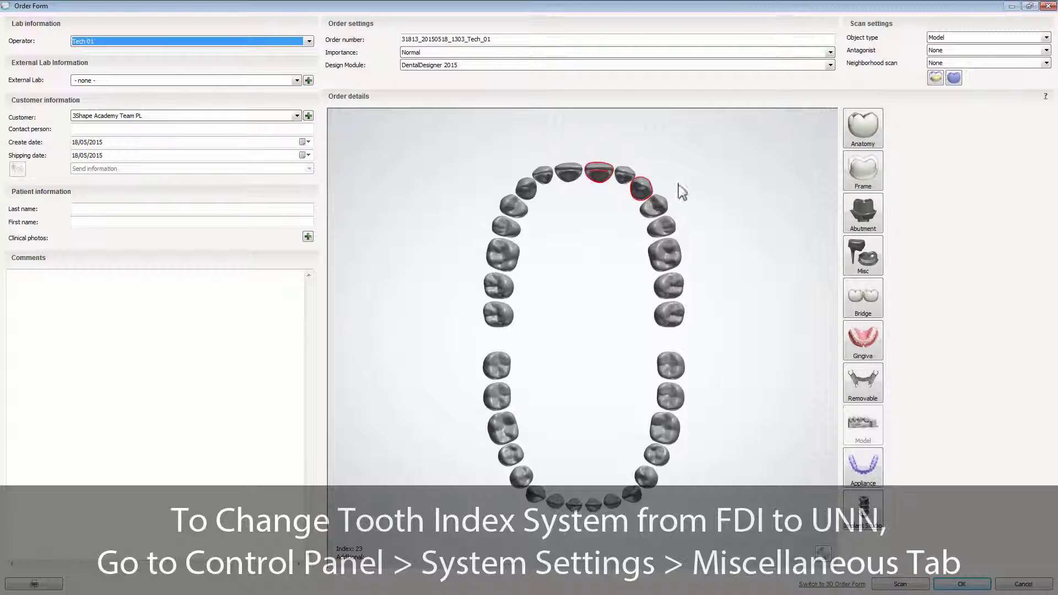
{"action": "left_click", "coordinate": [863, 174]}
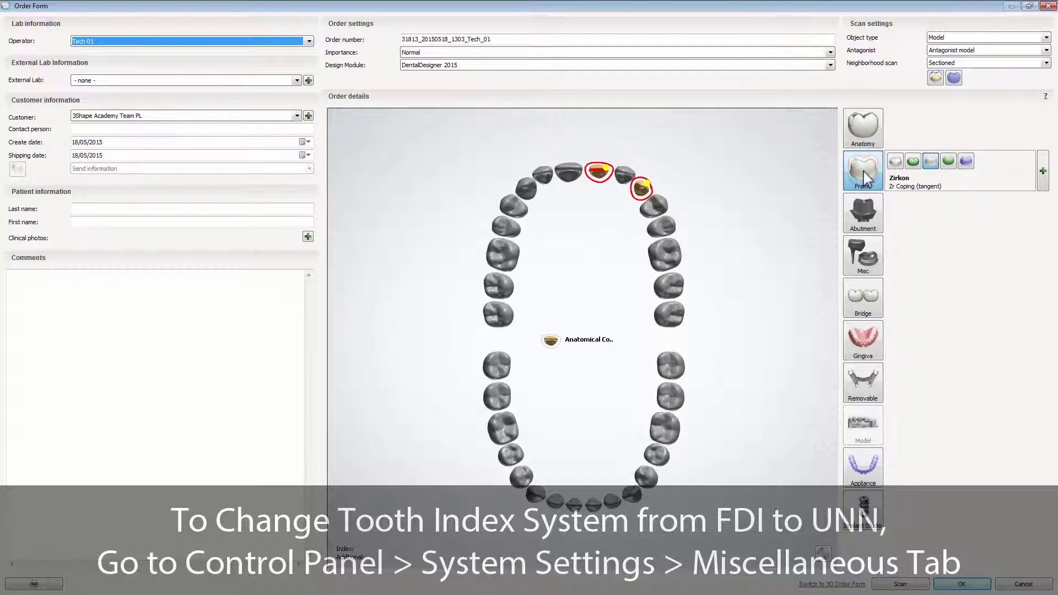
{"action": "left_click", "coordinate": [895, 161]}
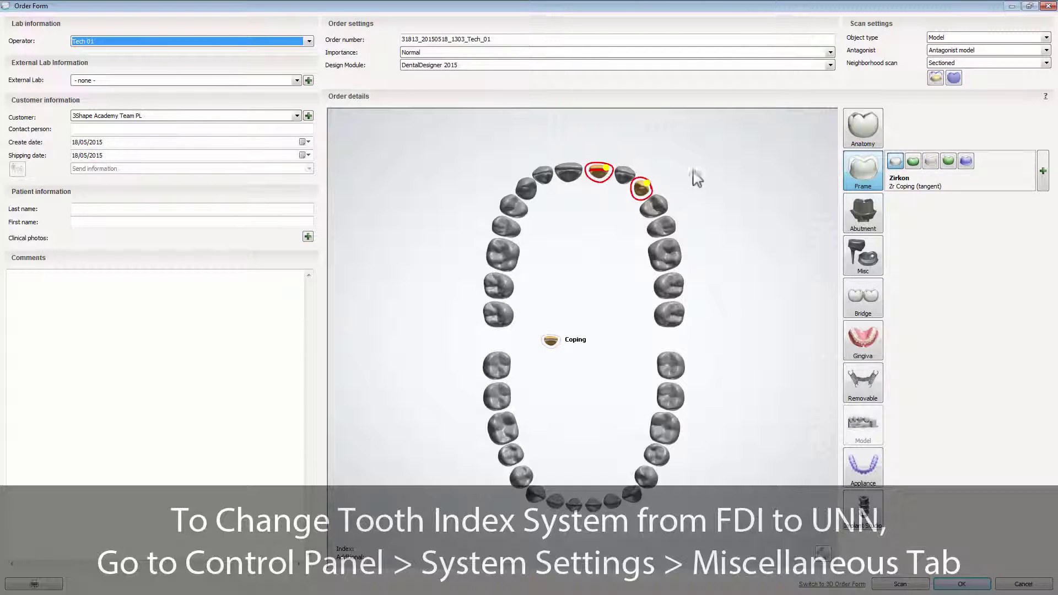
Assign a Zirkon library pontic from the frame options to tooth 22.
{"action": "left_click", "coordinate": [624, 176]}
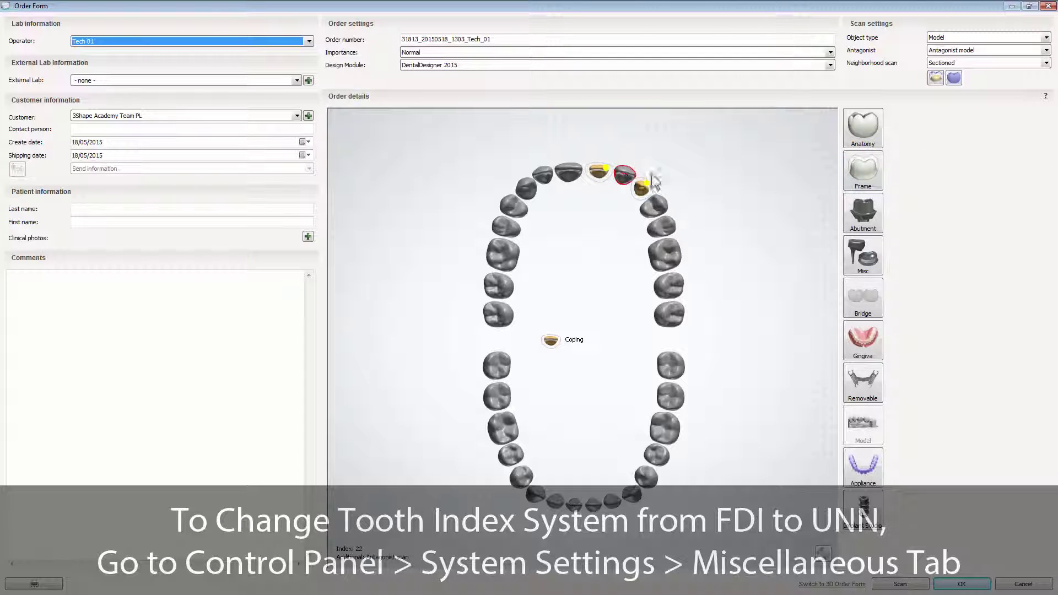
{"action": "left_click", "coordinate": [865, 177]}
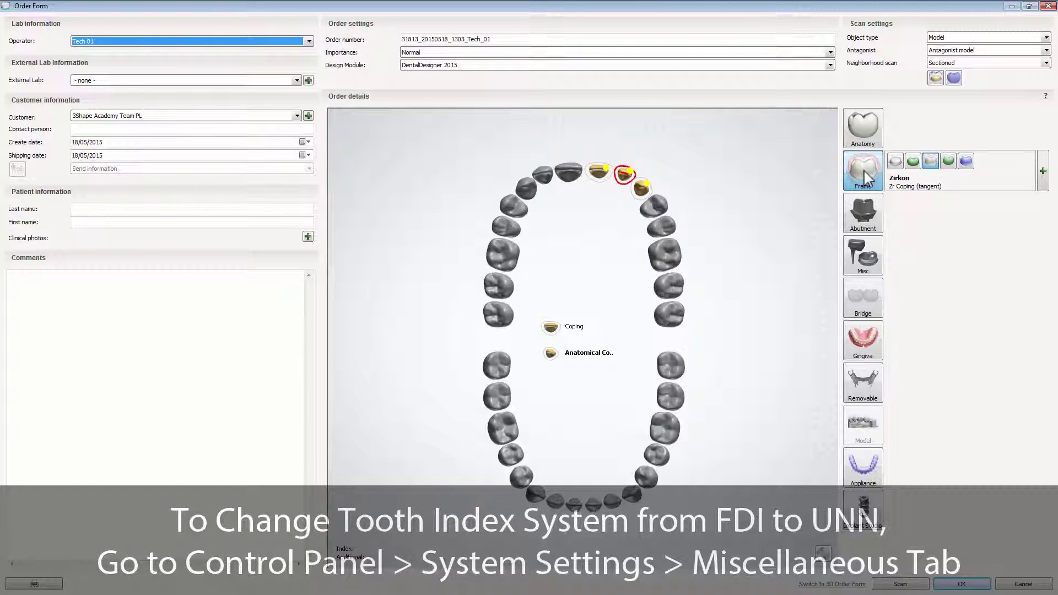
{"action": "left_click", "coordinate": [913, 162]}
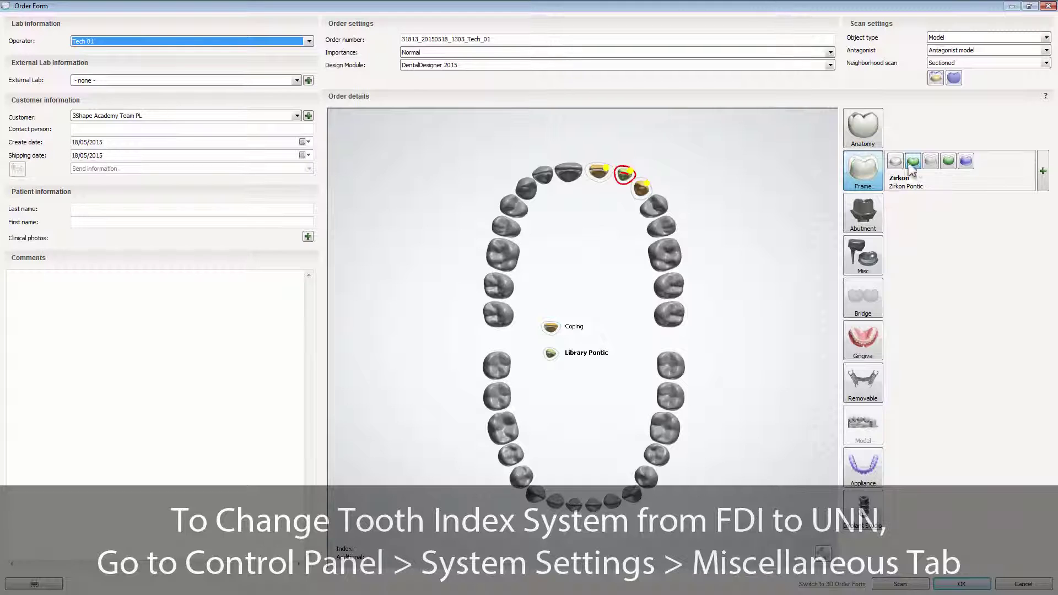
Join teeth 21, 22 and 23 with a connector bridge and keep the connector type as Silhouette.
{"action": "left_click", "coordinate": [600, 173]}
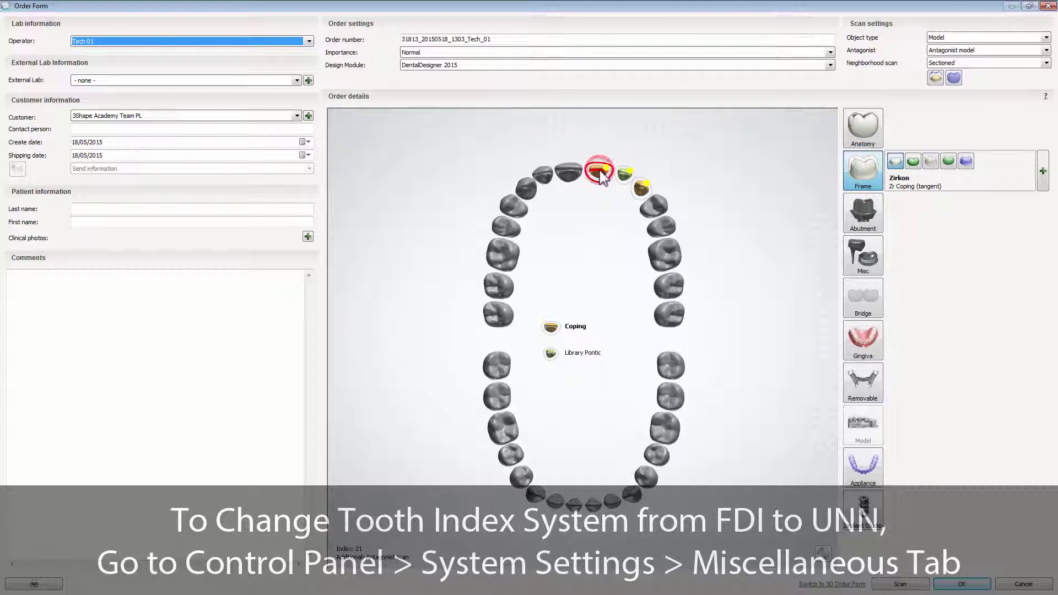
{"action": "left_click", "coordinate": [624, 175], "text": "ctrl"}
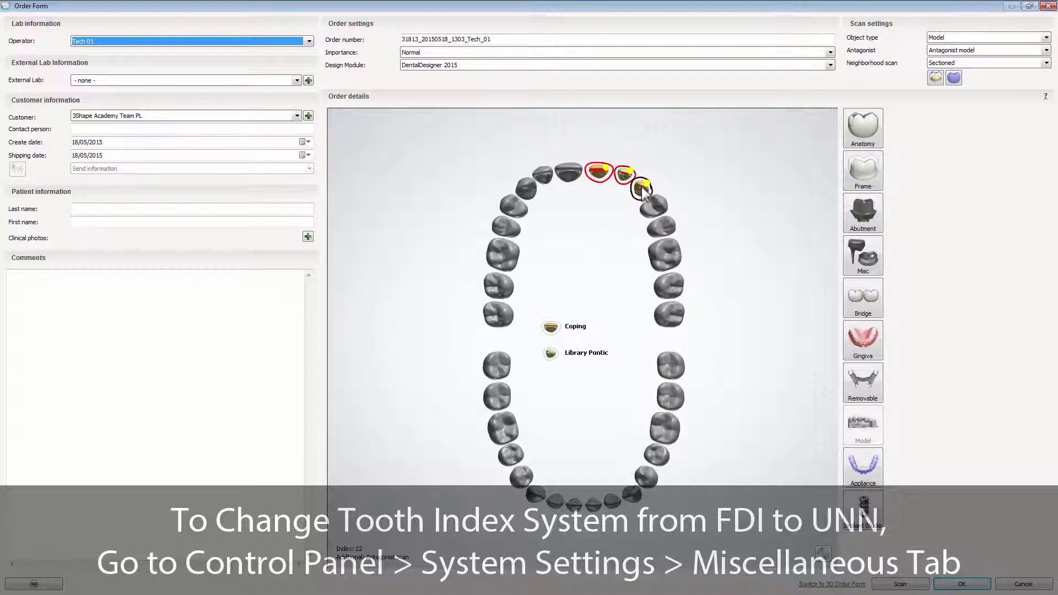
{"action": "left_click", "coordinate": [863, 302]}
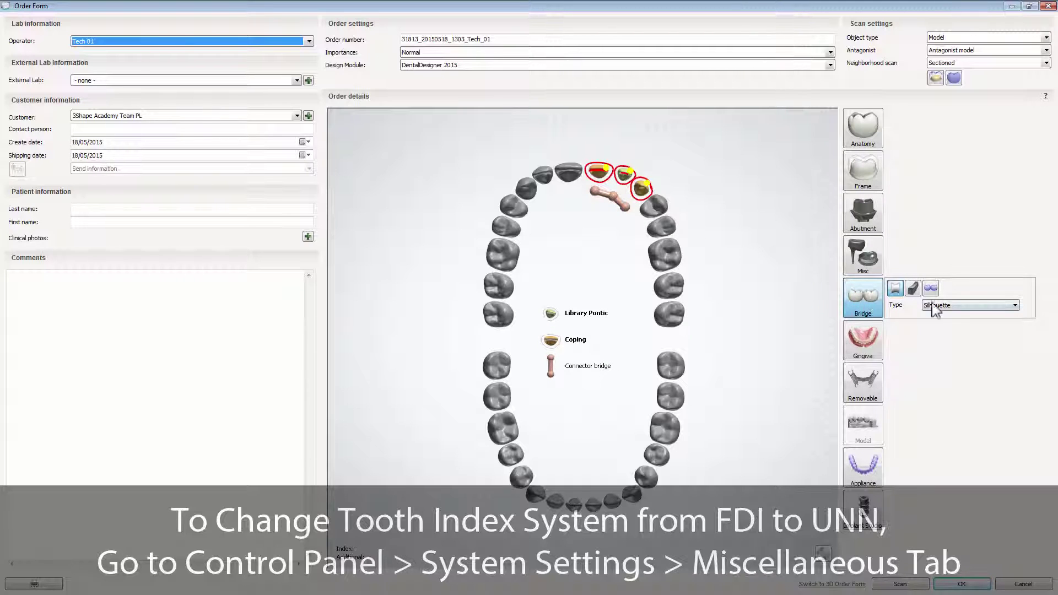
{"action": "left_click", "coordinate": [1014, 306]}
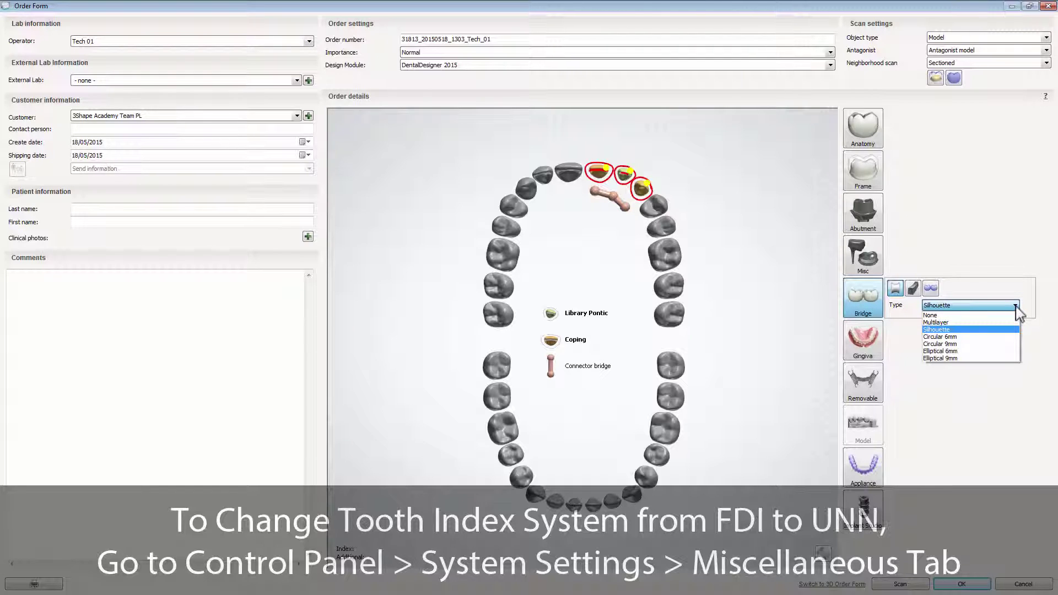
{"action": "left_click", "coordinate": [1015, 308]}
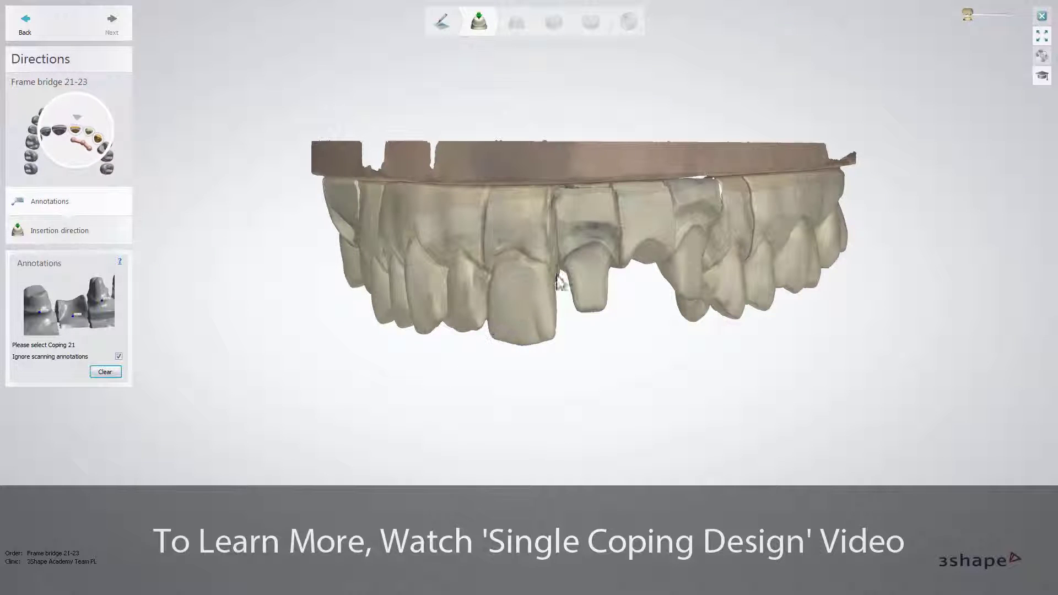
Annotate Coping 21, Pontic 22 and Coping 23 on the scanned model, and set the insertion direction from an occlusal view.
{"action": "left_click", "coordinate": [589, 243]}
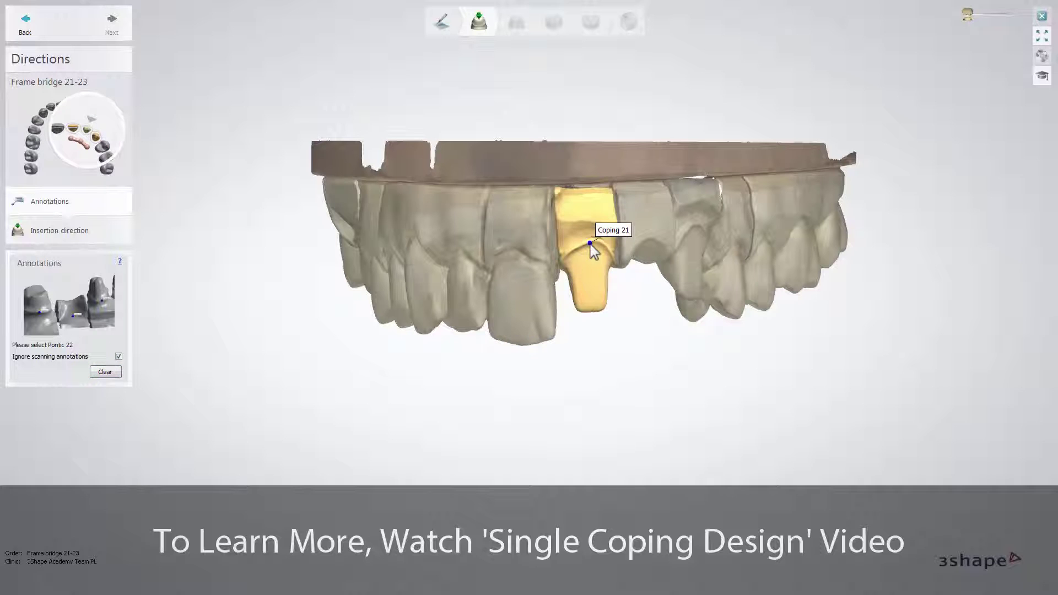
{"action": "left_click", "coordinate": [651, 241]}
{"action": "left_click", "coordinate": [696, 223]}
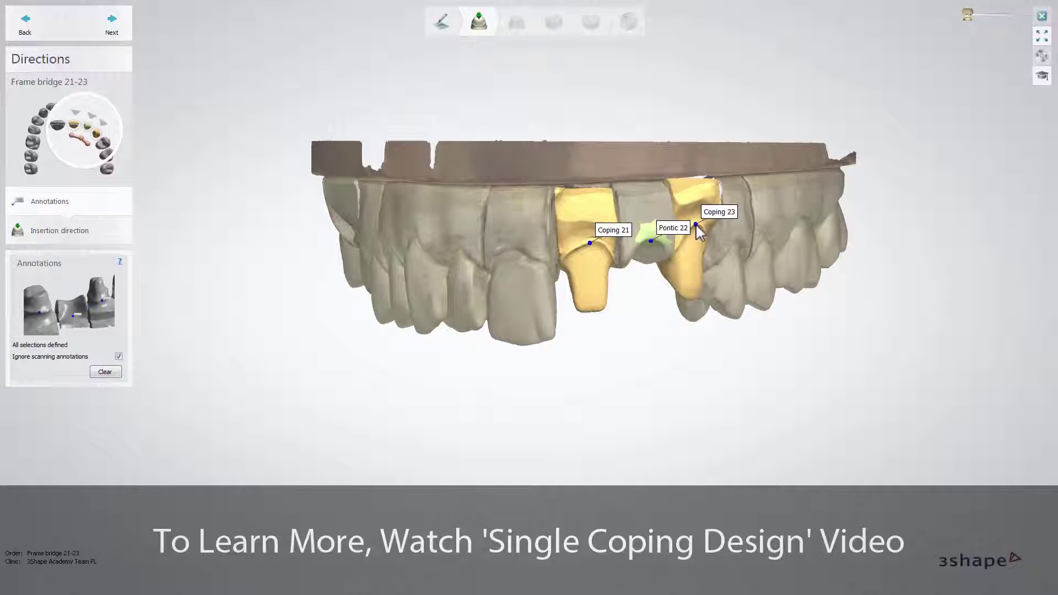
{"action": "left_click", "coordinate": [112, 26]}
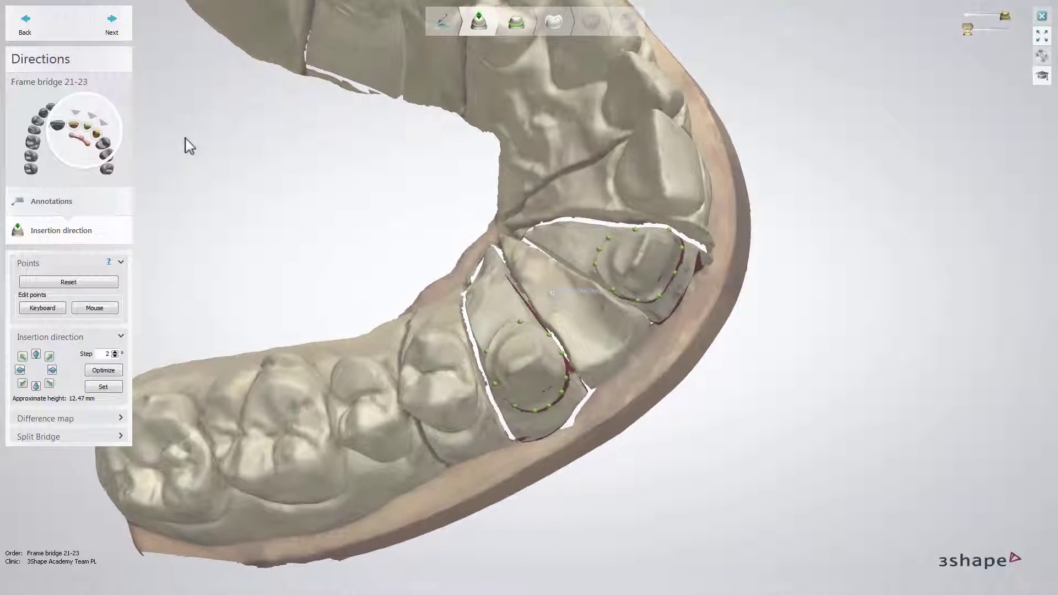
{"action": "left_click", "coordinate": [104, 387]}
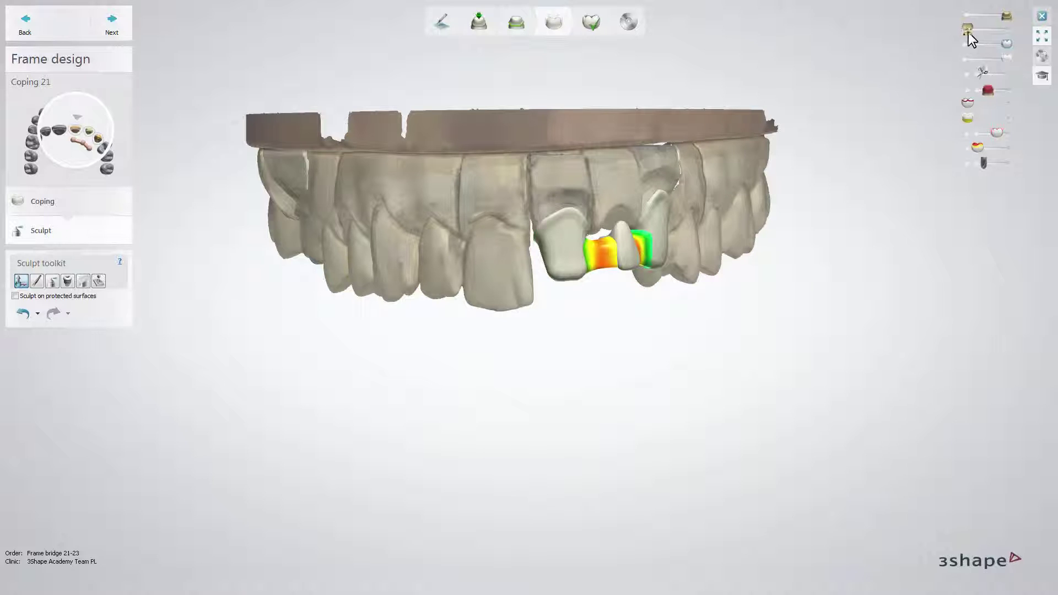
Show the antagonist model and lengthen coping 21 toward it with its transform handle.
{"action": "left_click_drag", "start_coordinate": [967, 30], "coordinate": [1014, 32]}
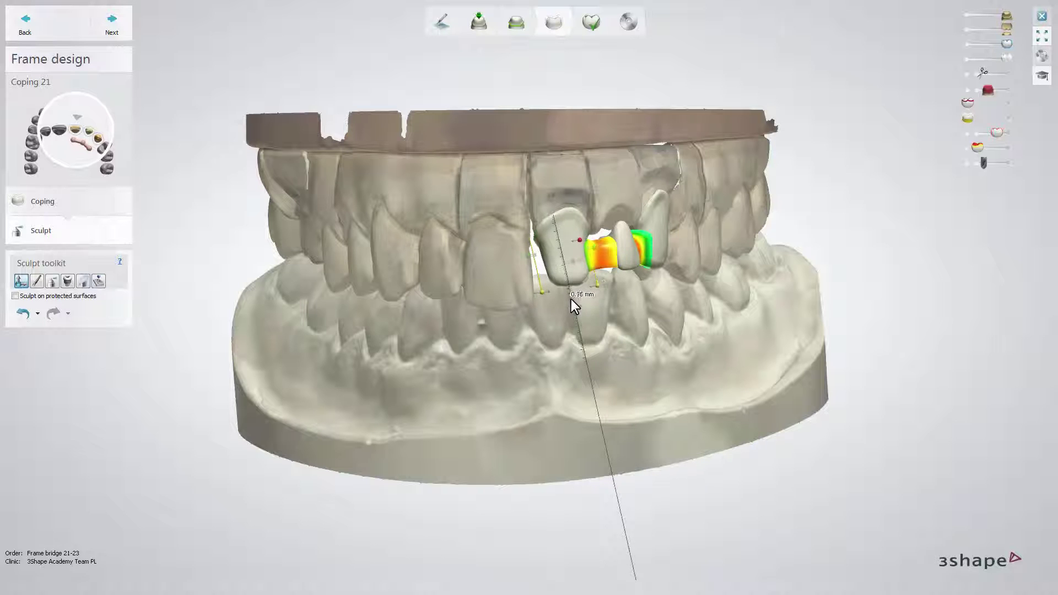
{"action": "left_click_drag", "start_coordinate": [570, 303], "coordinate": [570, 313]}
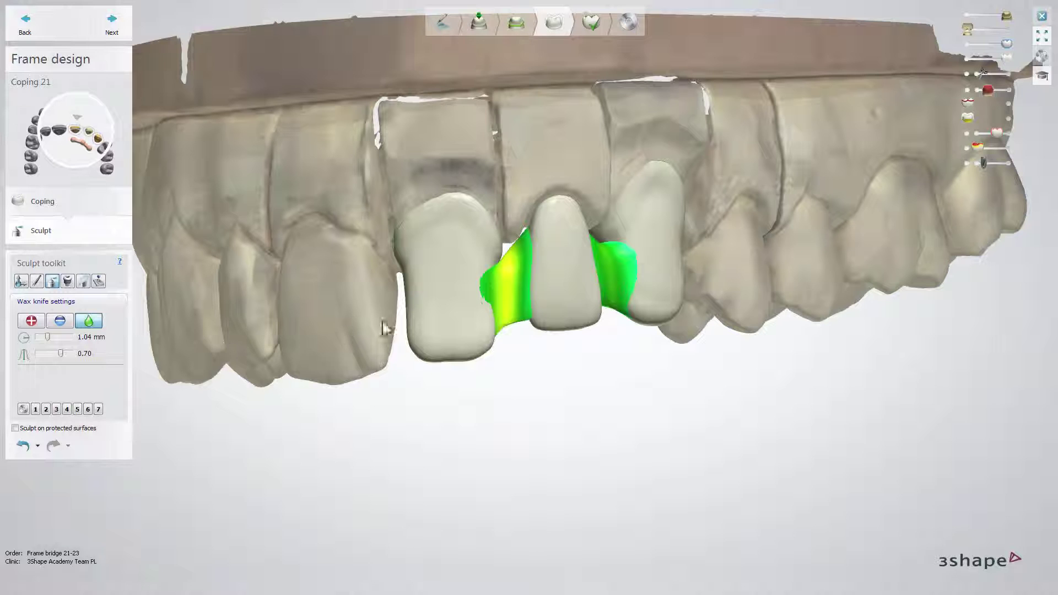
Open the connector between 21 and 22 for editing, show its plane, and slightly shift and tilt that plane.
{"action": "left_click", "coordinate": [514, 306]}
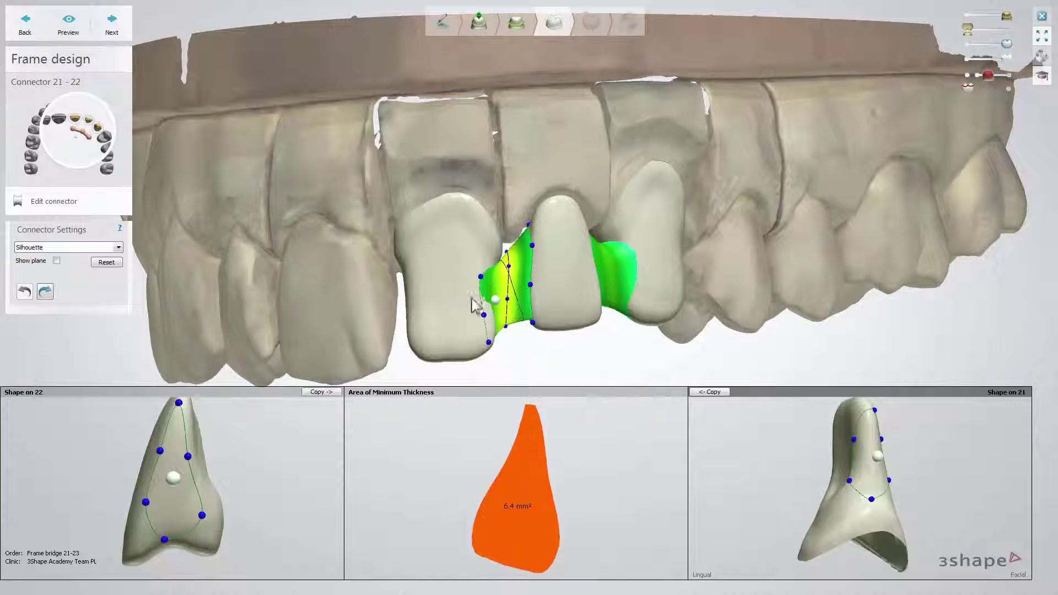
{"action": "left_click", "coordinate": [119, 247]}
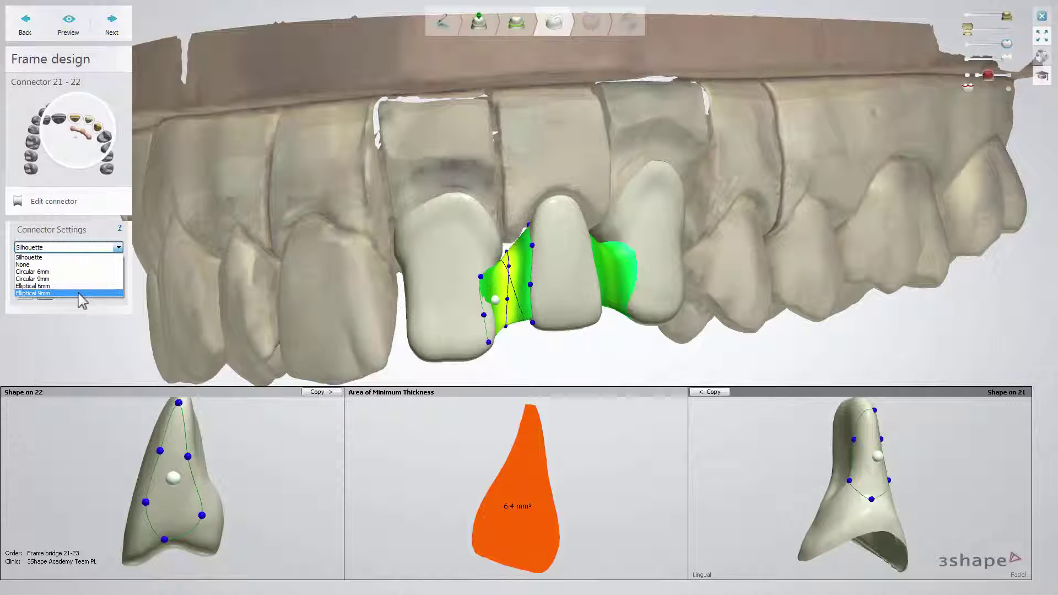
{"action": "key", "text": "Escape"}
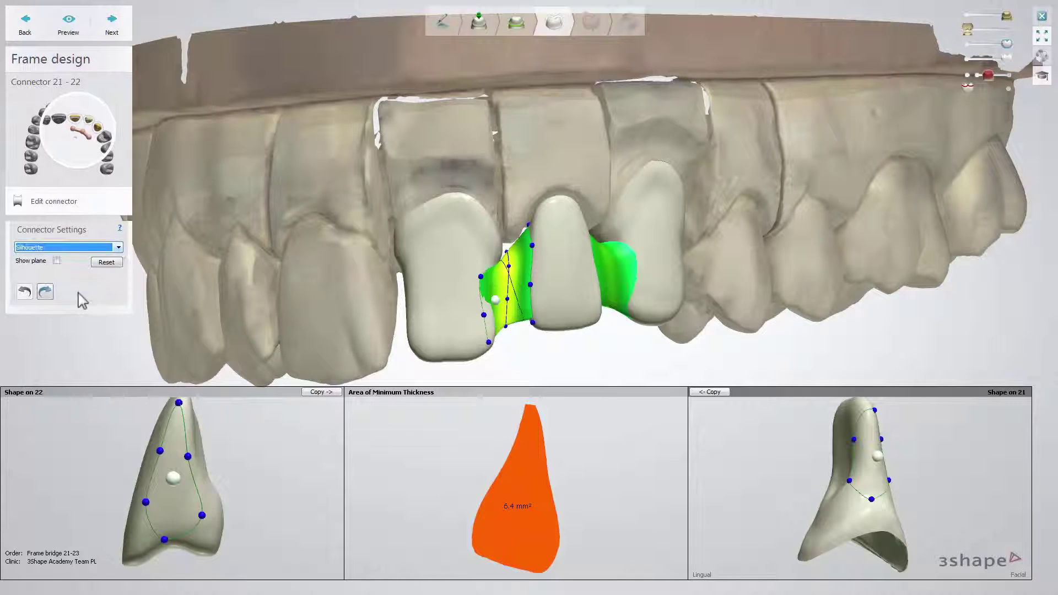
{"action": "left_click", "coordinate": [57, 260]}
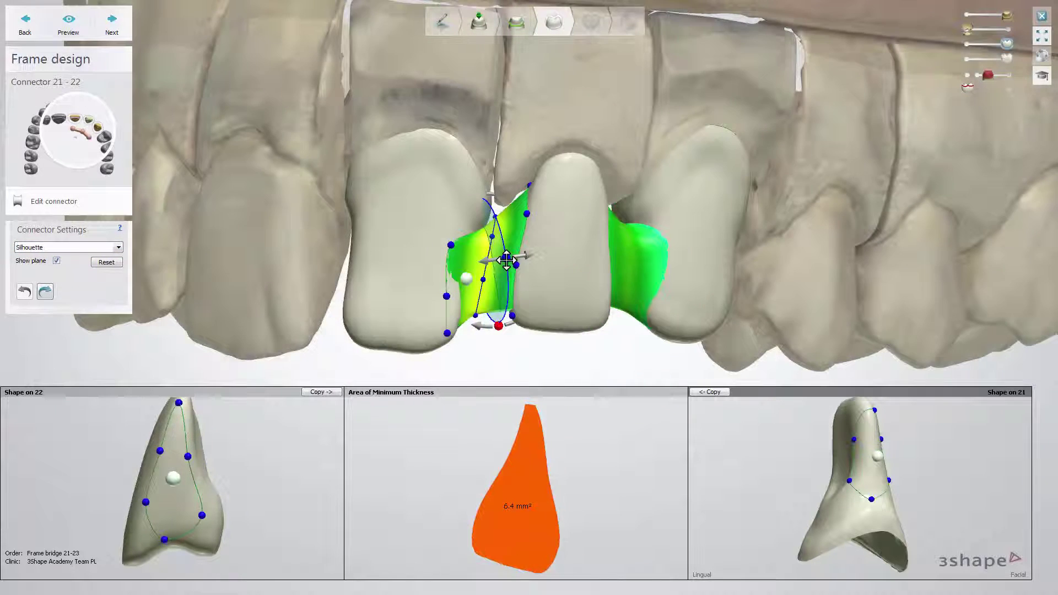
{"action": "left_click_drag", "start_coordinate": [507, 258], "coordinate": [507, 260]}
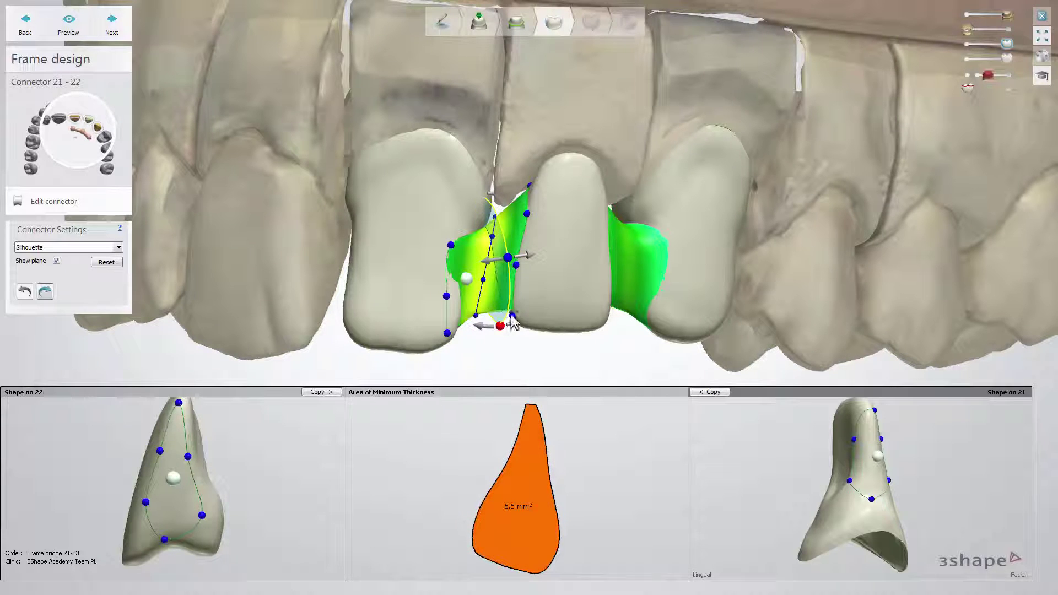
{"action": "left_click_drag", "start_coordinate": [500, 328], "coordinate": [478, 327]}
{"action": "left_click_drag", "start_coordinate": [509, 265], "coordinate": [513, 262]}
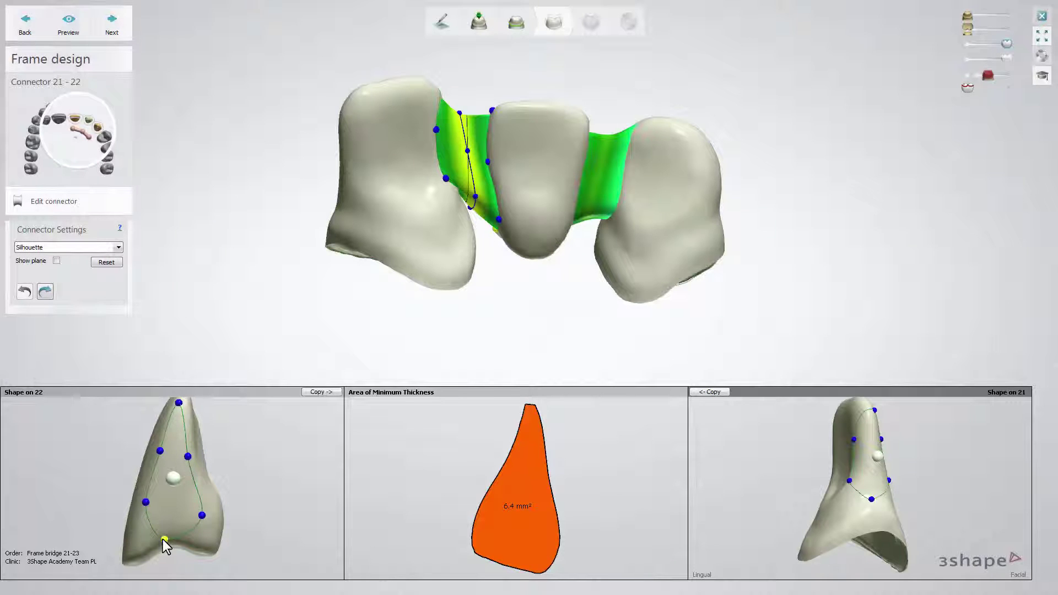
Reshape the connector's contact outline on 22 with its control points and copy the outline to 21.
{"action": "left_click_drag", "start_coordinate": [164, 540], "coordinate": [177, 524]}
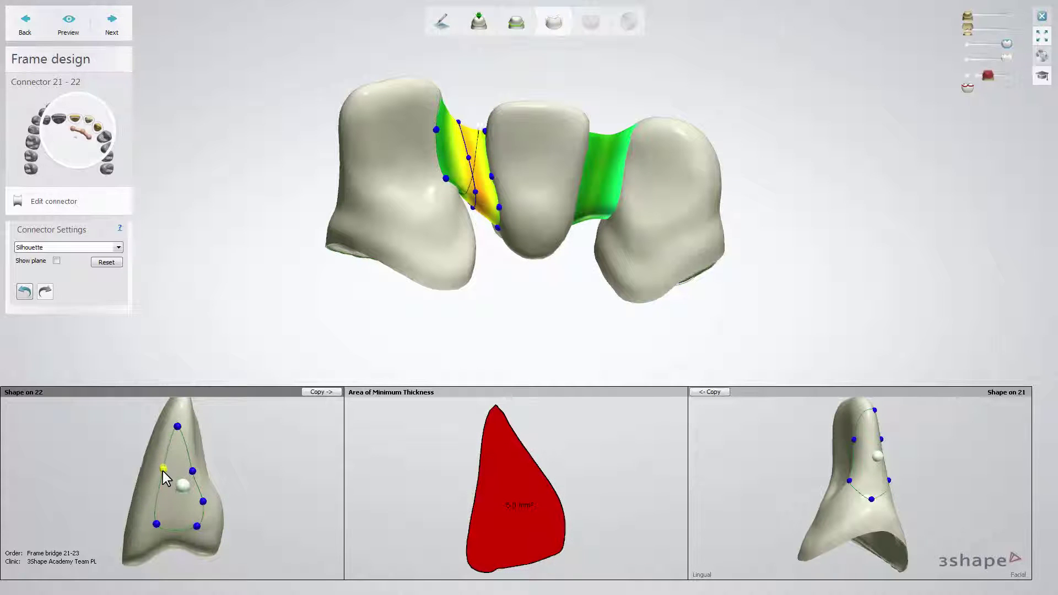
{"action": "left_click_drag", "start_coordinate": [163, 471], "coordinate": [160, 475]}
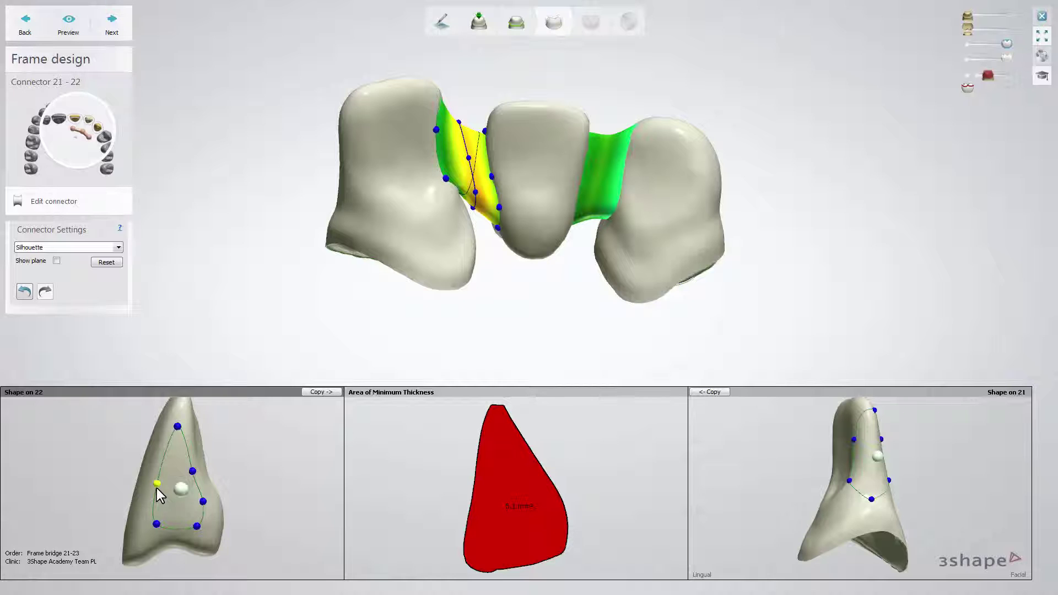
{"action": "left_click", "coordinate": [322, 392]}
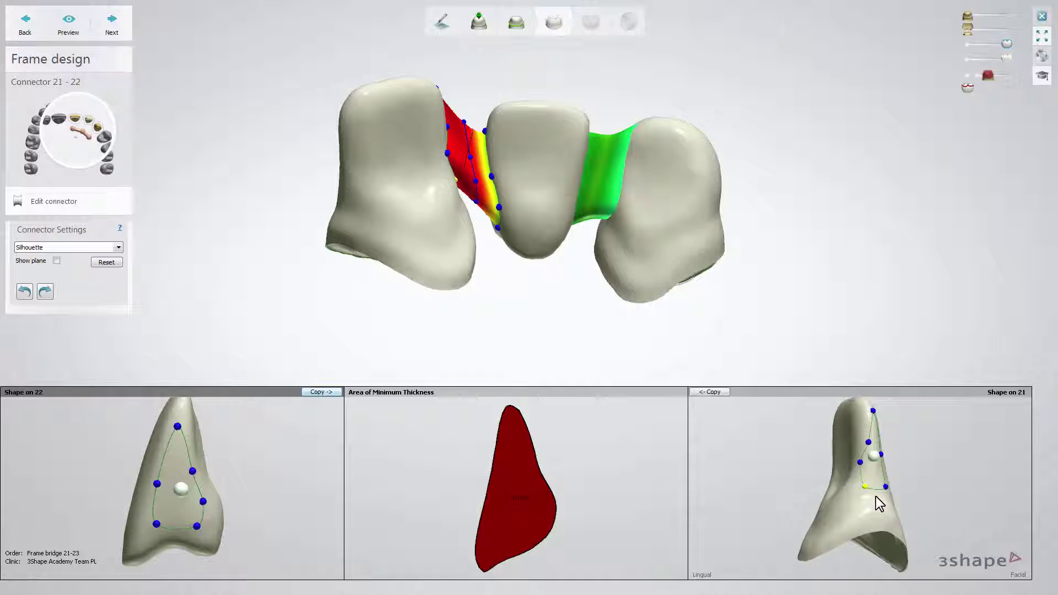
Enlarge the copied connector outline on 21 by moving its control points toward the base of the coping.
{"action": "right_click_drag", "start_coordinate": [875, 496], "coordinate": [852, 511]}
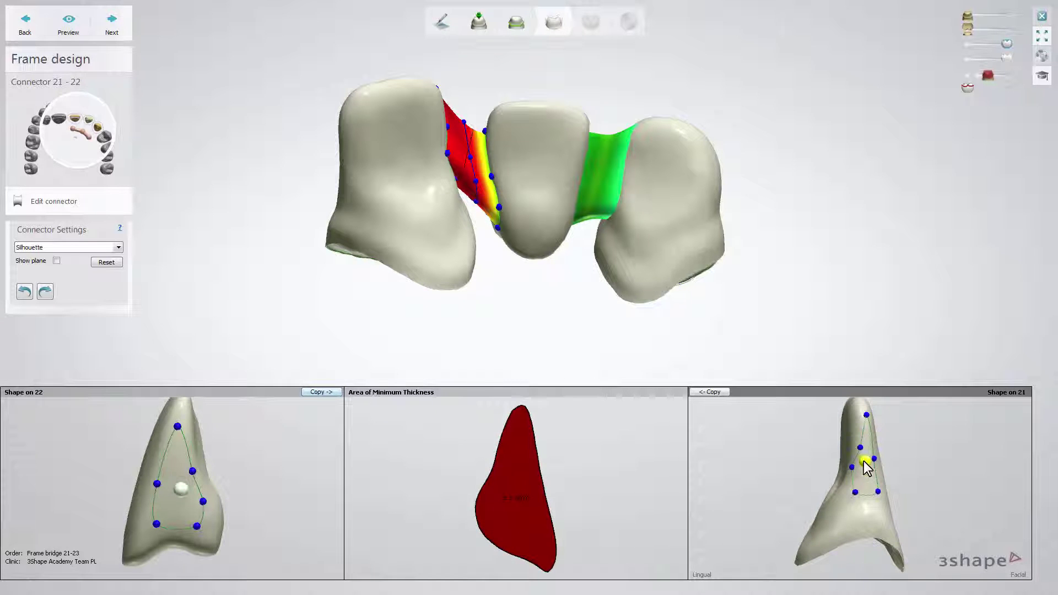
{"action": "left_click_drag", "start_coordinate": [861, 469], "coordinate": [850, 447]}
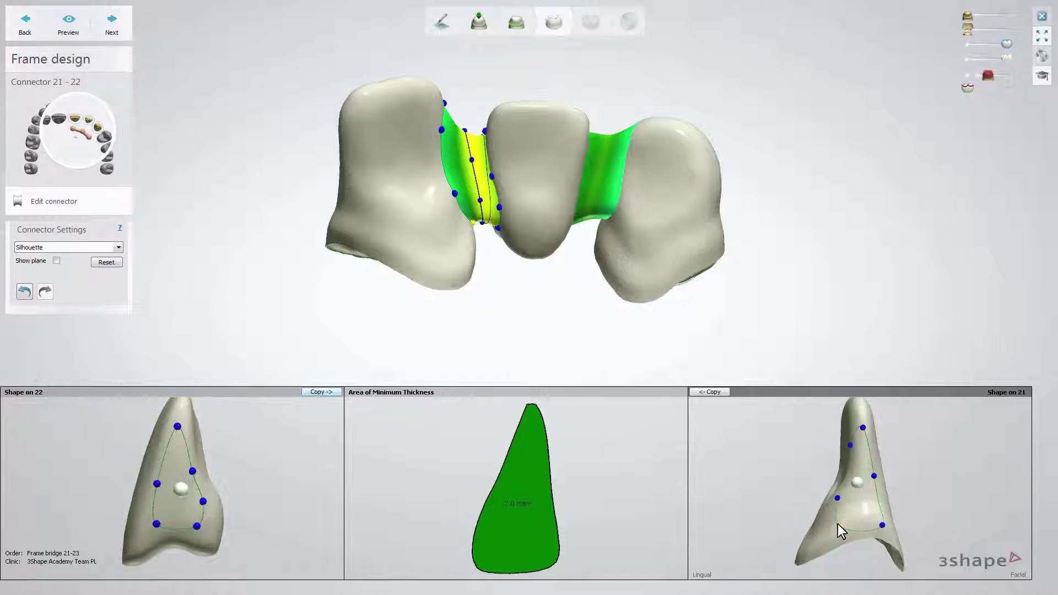
{"action": "left_click", "coordinate": [837, 524]}
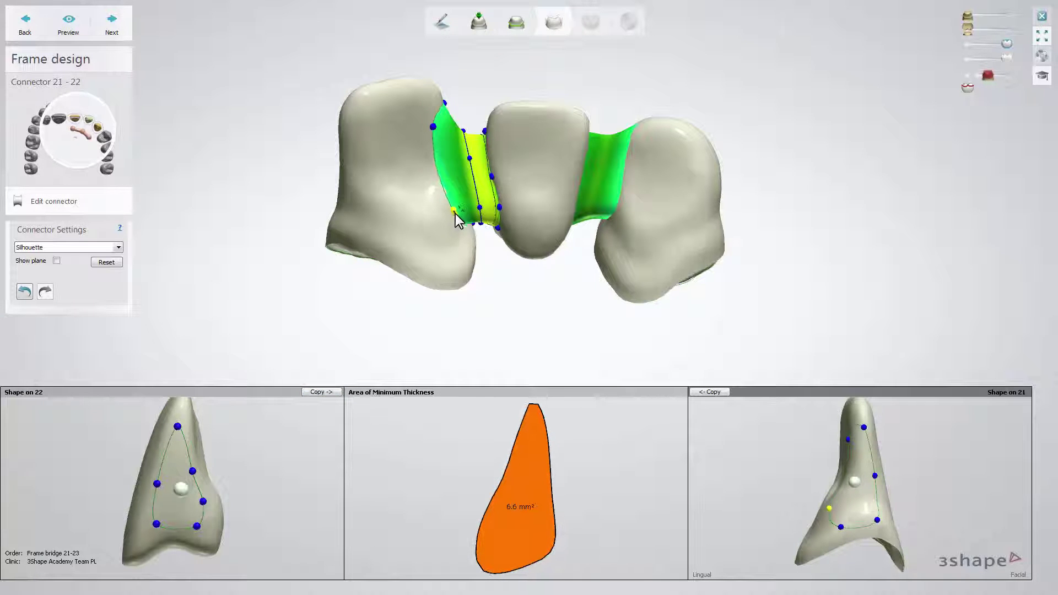
Enlarge the contact outline of connector 21-22 on tooth 22 by moving its control points outward.
{"action": "right_click_drag", "start_coordinate": [460, 221], "coordinate": [465, 224]}
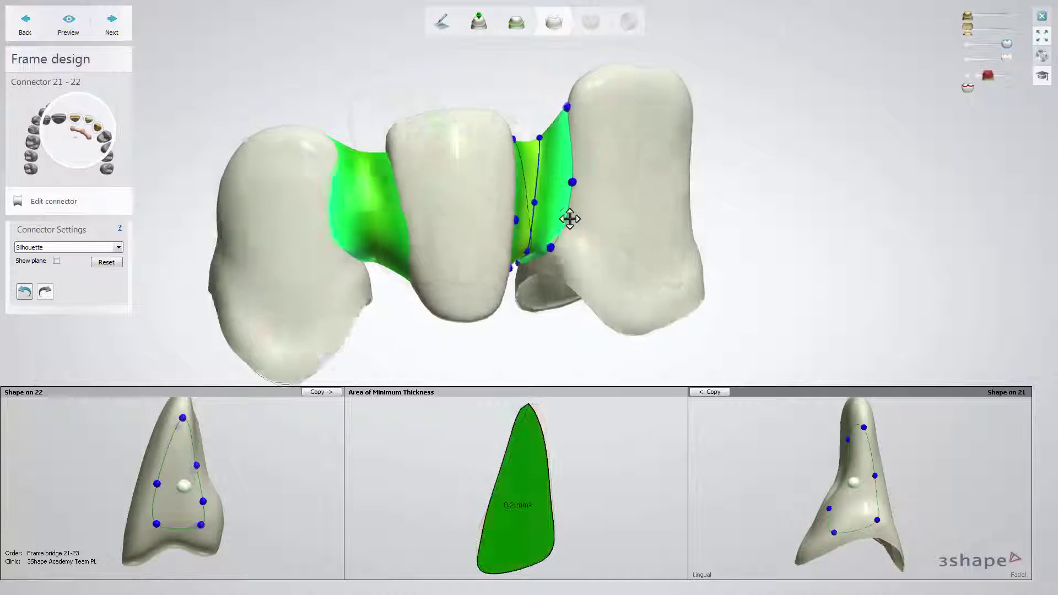
{"action": "right_click_drag", "start_coordinate": [569, 218], "coordinate": [497, 223]}
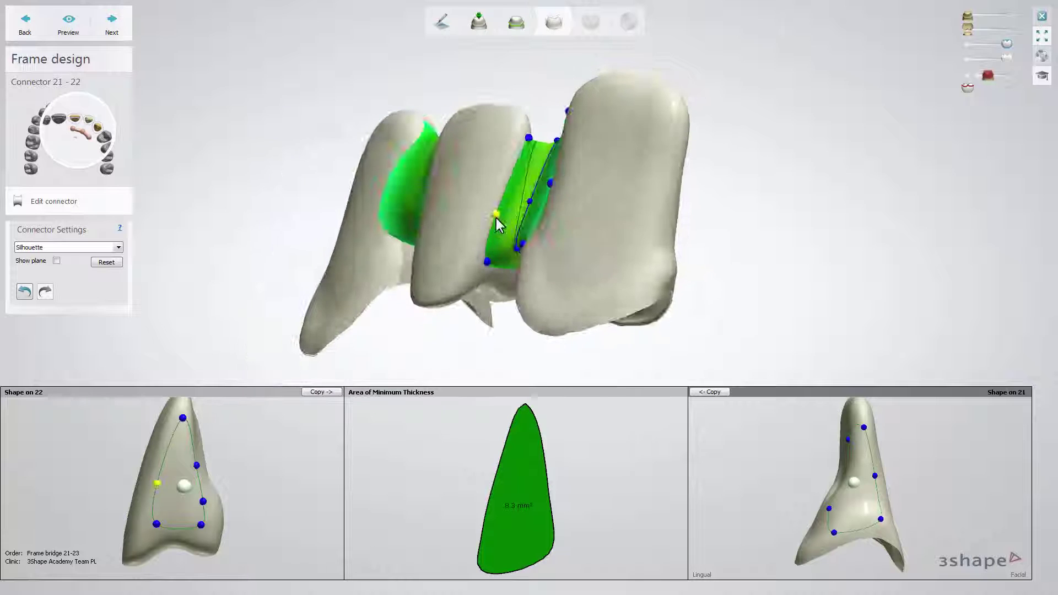
{"action": "left_click_drag", "start_coordinate": [496, 213], "coordinate": [507, 198]}
{"action": "right_click_drag", "start_coordinate": [506, 197], "coordinate": [527, 228]}
{"action": "left_click_drag", "start_coordinate": [527, 227], "coordinate": [529, 233]}
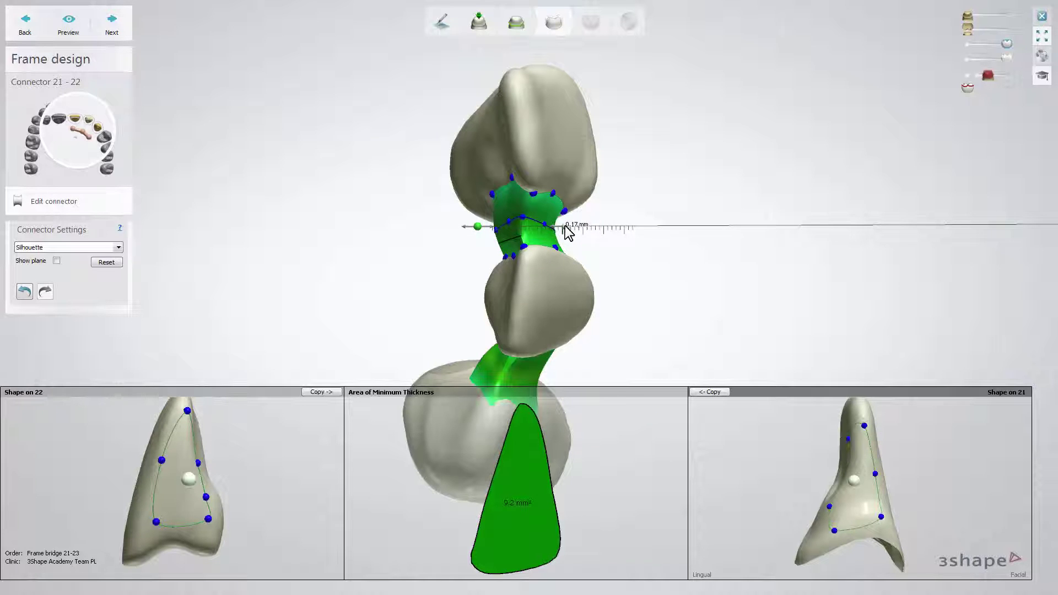
Slightly enlarge the middle cross-section of connector 21-22 with its scaling handles, across its width and along its height.
{"action": "left_click_drag", "start_coordinate": [516, 226], "coordinate": [512, 227]}
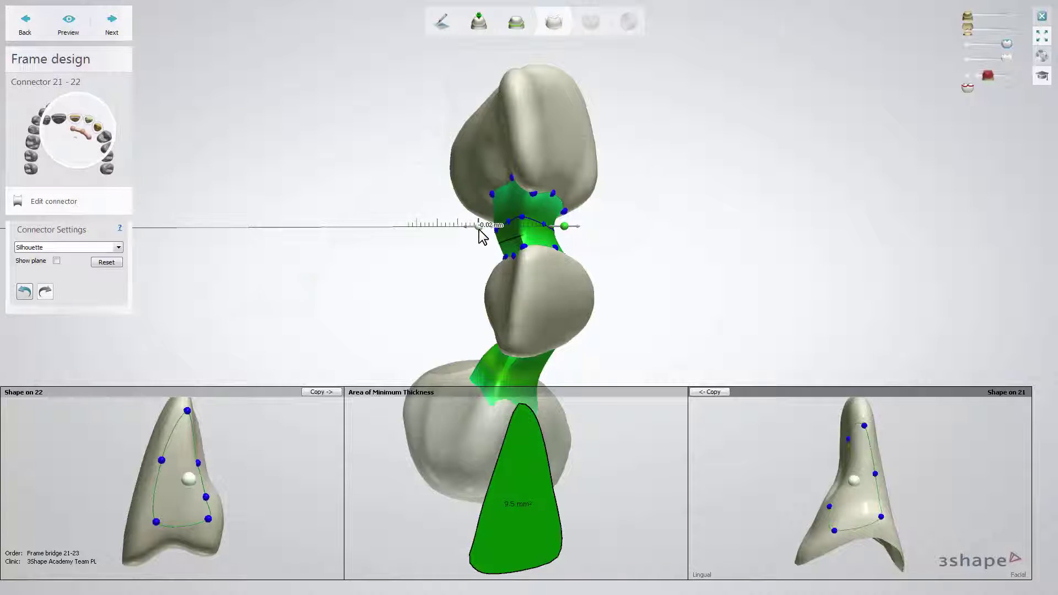
{"action": "right_click_drag", "start_coordinate": [480, 236], "coordinate": [511, 256]}
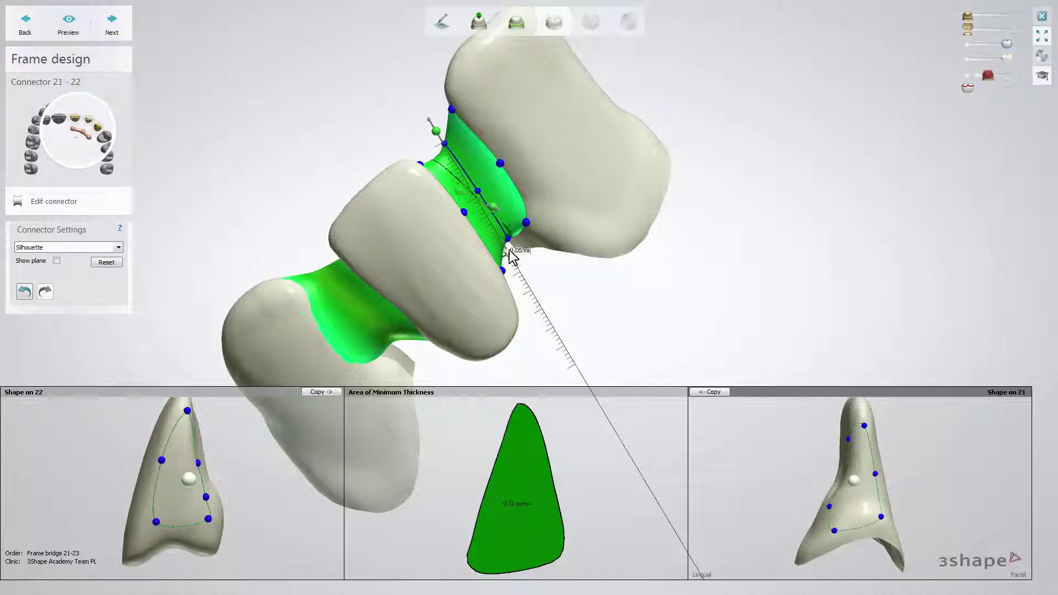
{"action": "left_click_drag", "start_coordinate": [511, 256], "coordinate": [510, 255]}
{"action": "left_click_drag", "start_coordinate": [437, 132], "coordinate": [433, 125]}
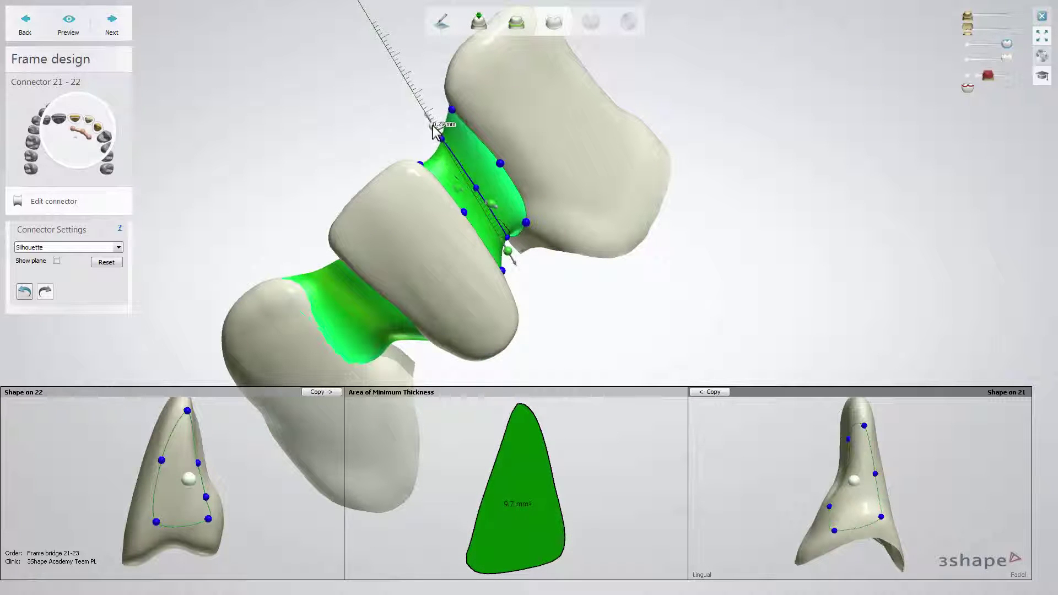
{"action": "right_click_drag", "start_coordinate": [437, 138], "coordinate": [576, 226]}
Open connector 22-23, enlarge its outlines on 23 and 22 toward the base with their control points, and proceed to finalizing.
{"action": "left_click", "coordinate": [713, 227]}
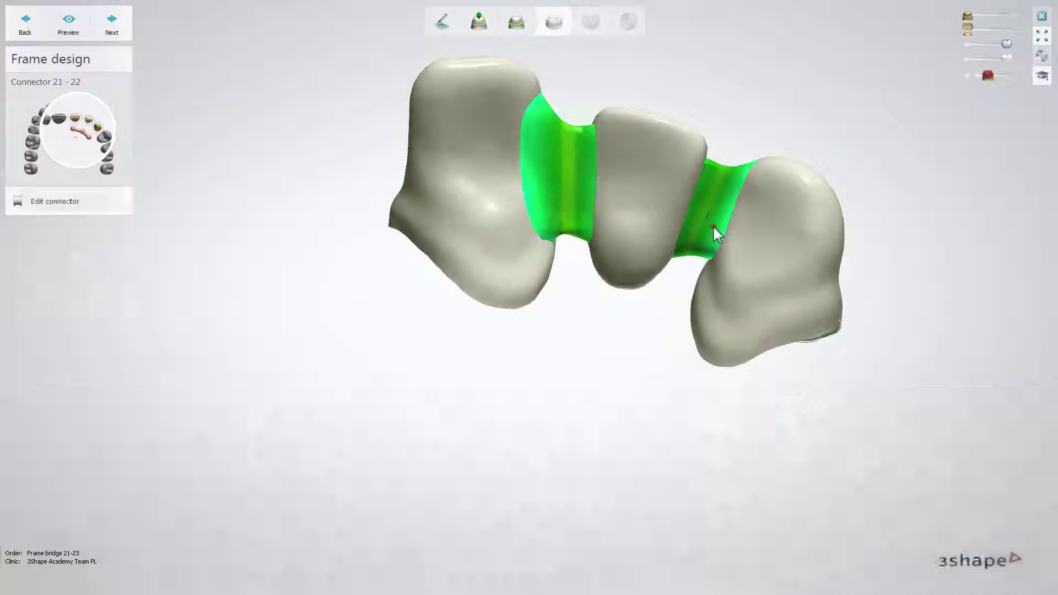
{"action": "right_click_drag", "start_coordinate": [713, 227], "coordinate": [715, 226]}
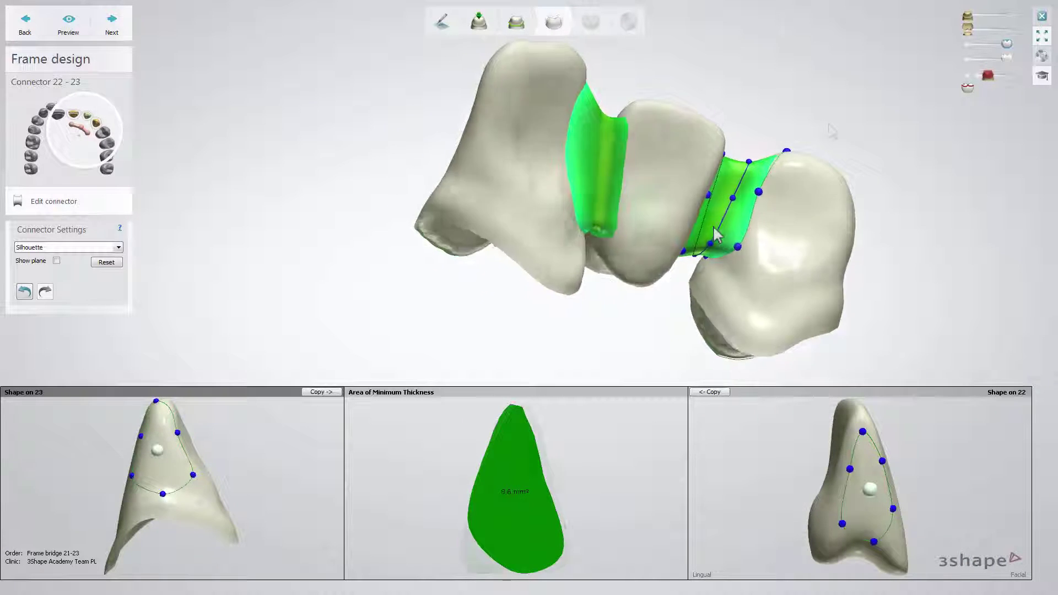
{"action": "right_click_drag", "start_coordinate": [827, 122], "coordinate": [809, 120]}
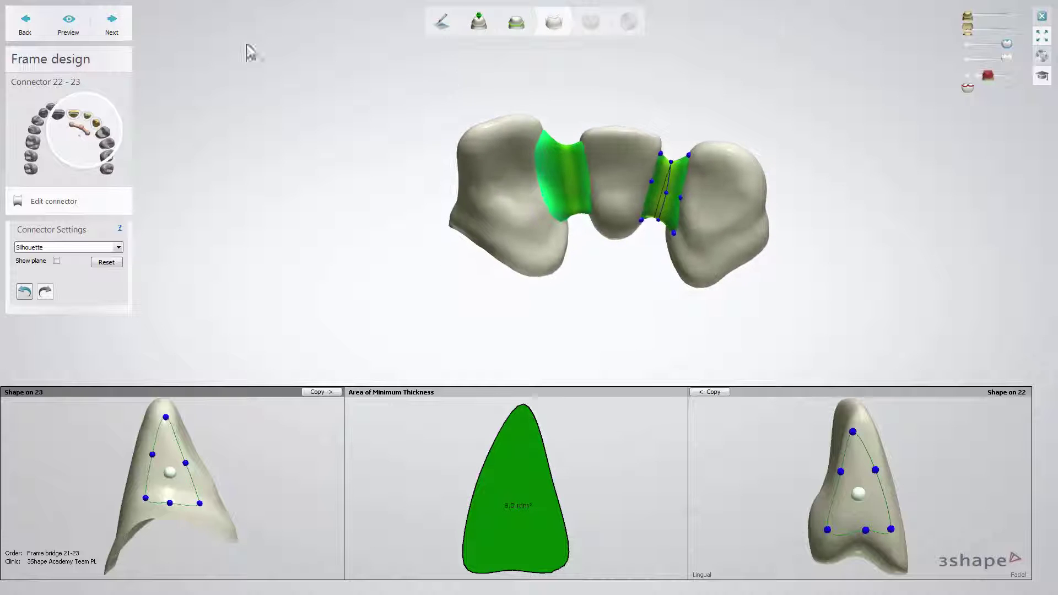
{"action": "left_click", "coordinate": [113, 31]}
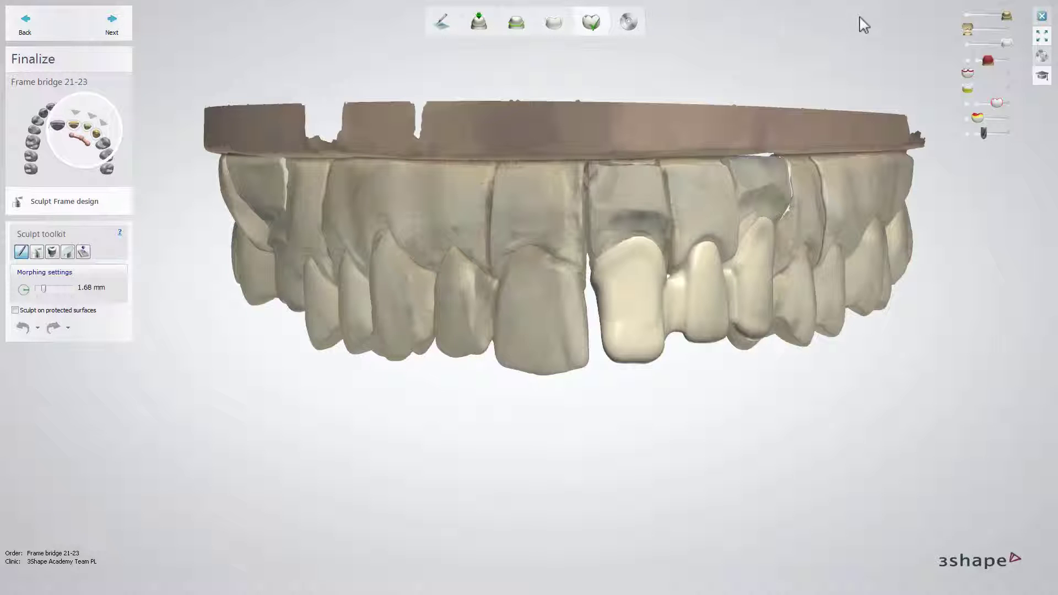
Hide the models to isolate the frame and inspect its surface and connectors while varying the drill-shaped visualization slider.
{"action": "left_click_drag", "start_coordinate": [1001, 17], "coordinate": [965, 17]}
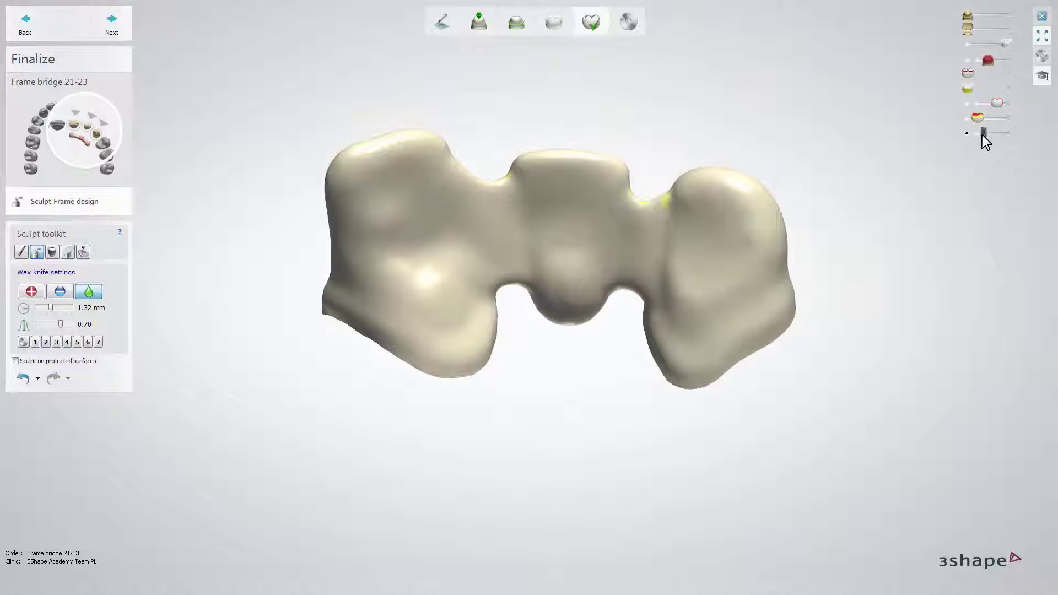
{"action": "left_click_drag", "start_coordinate": [981, 135], "coordinate": [1002, 135]}
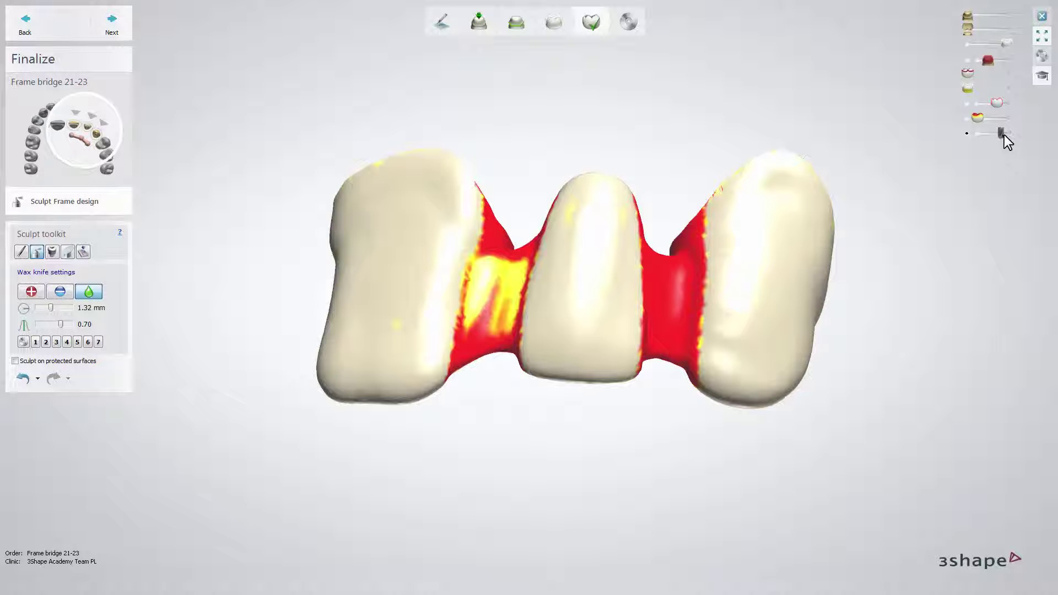
{"action": "left_click_drag", "start_coordinate": [1008, 134], "coordinate": [992, 137]}
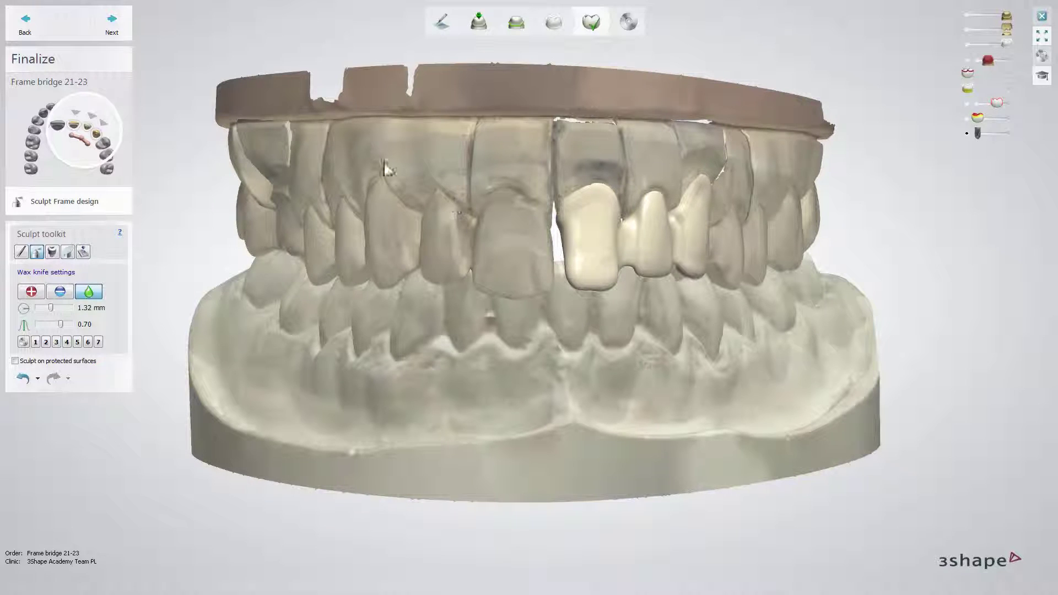
Complete the finalizing stage and save the frame bridge 21-23 design.
{"action": "left_click", "coordinate": [113, 25]}
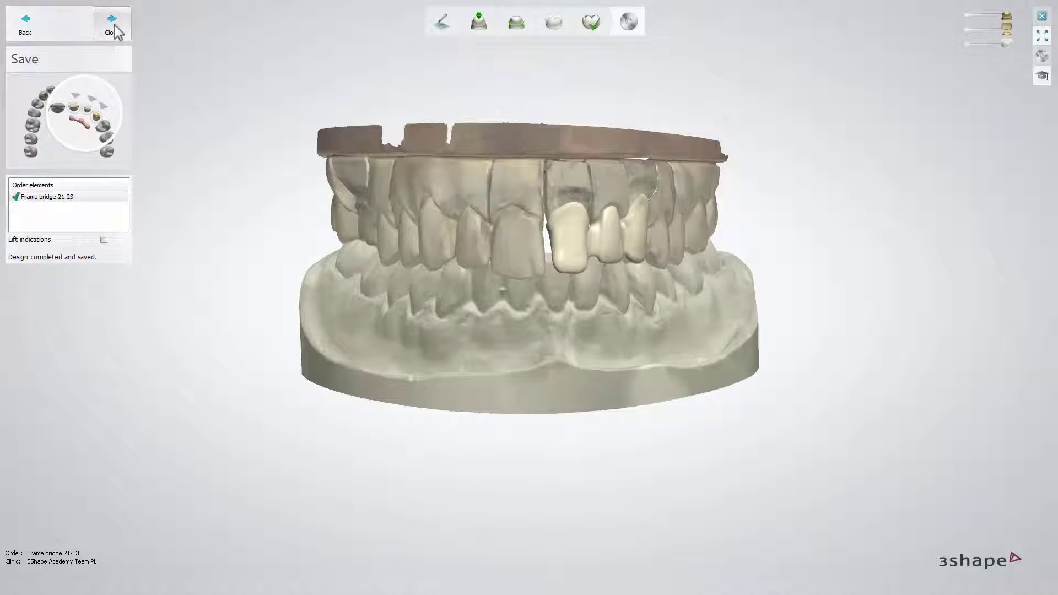